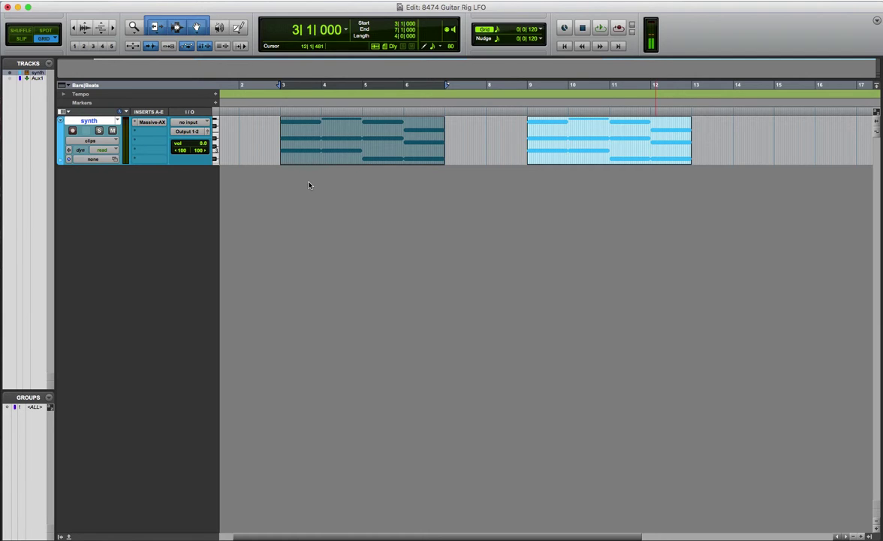
- Play the section from bar 3, then select and audition the second synth clip at bars 9–13
{"action": "key", "text": "space"}
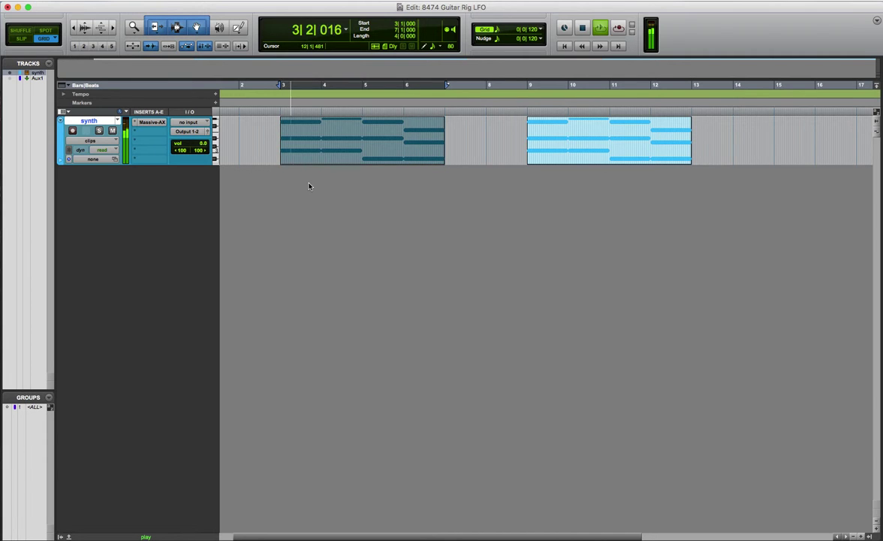
{"action": "key", "text": "space"}
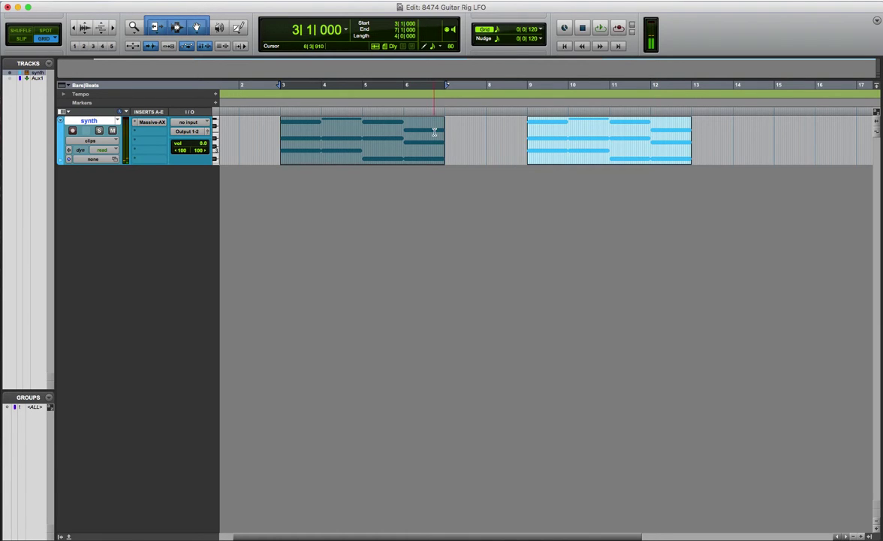
{"action": "left_click", "coordinate": [576, 152]}
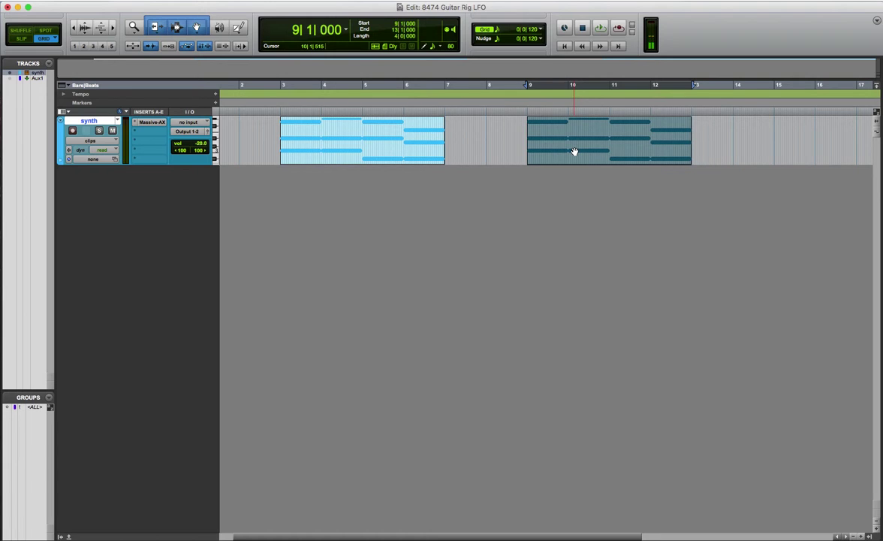
{"action": "key", "text": "space"}
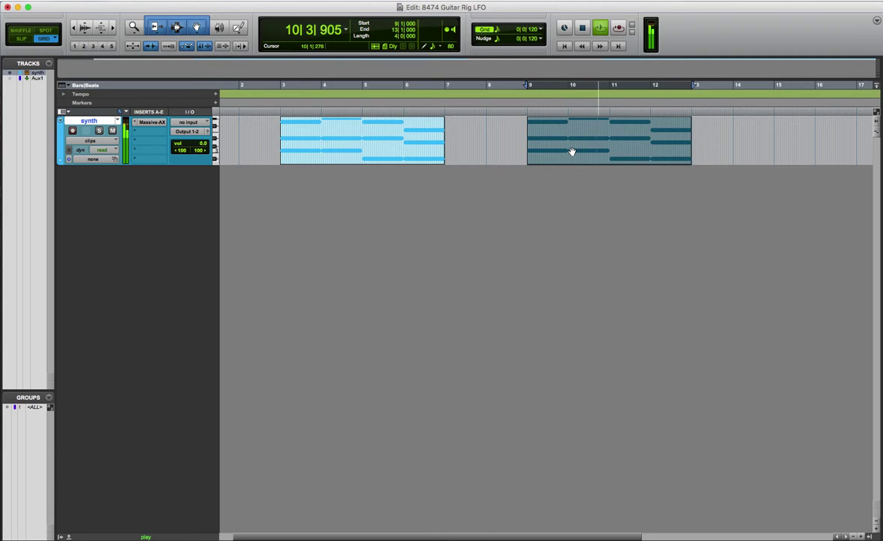
{"action": "key", "text": "space"}
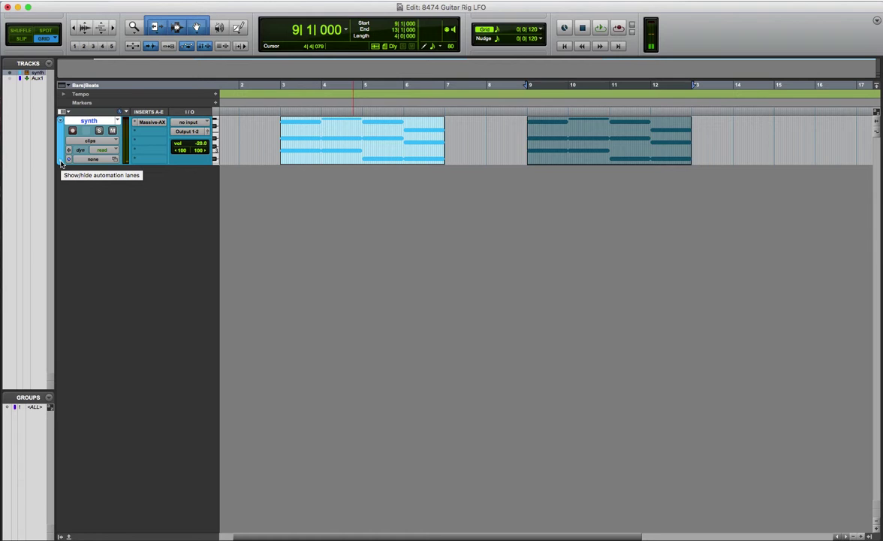
- Show the synth track's audio volume automation lane and set the edit point just before bar 9
{"action": "left_click", "coordinate": [63, 164]}
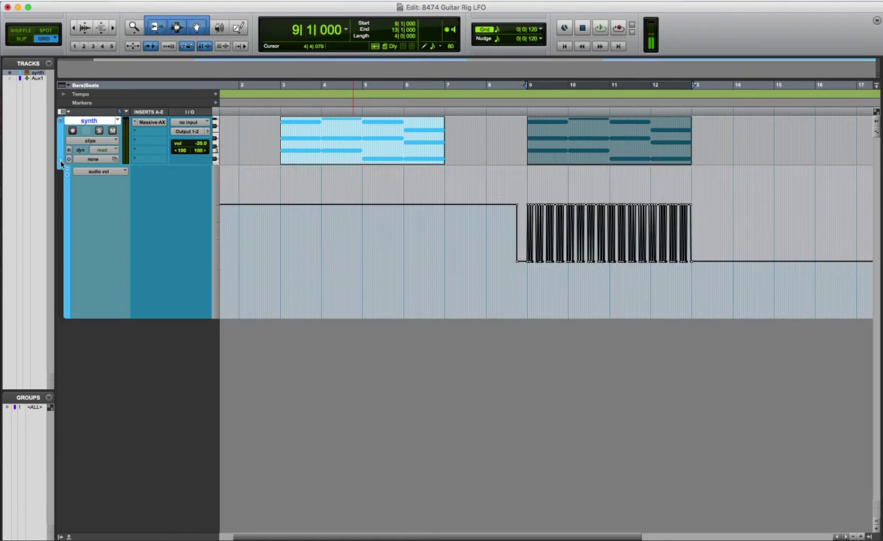
{"action": "left_click", "coordinate": [111, 172]}
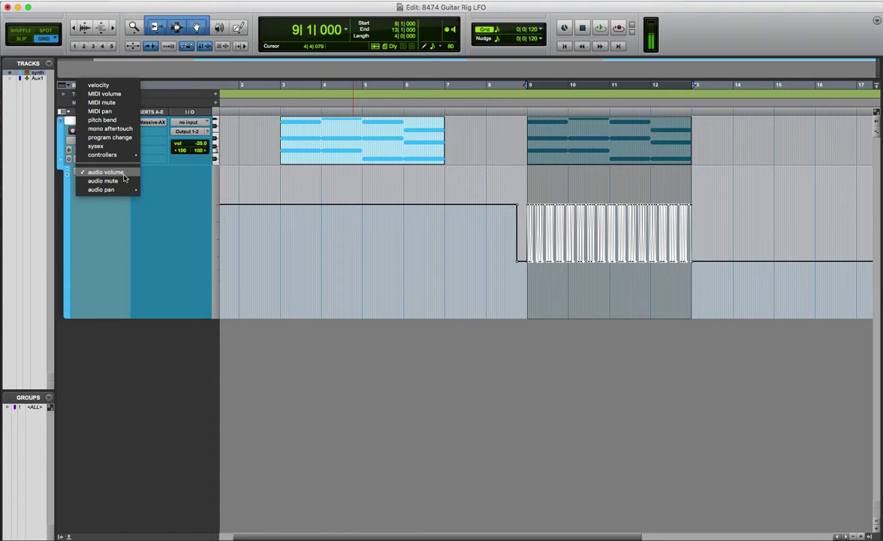
{"action": "left_click", "coordinate": [124, 174]}
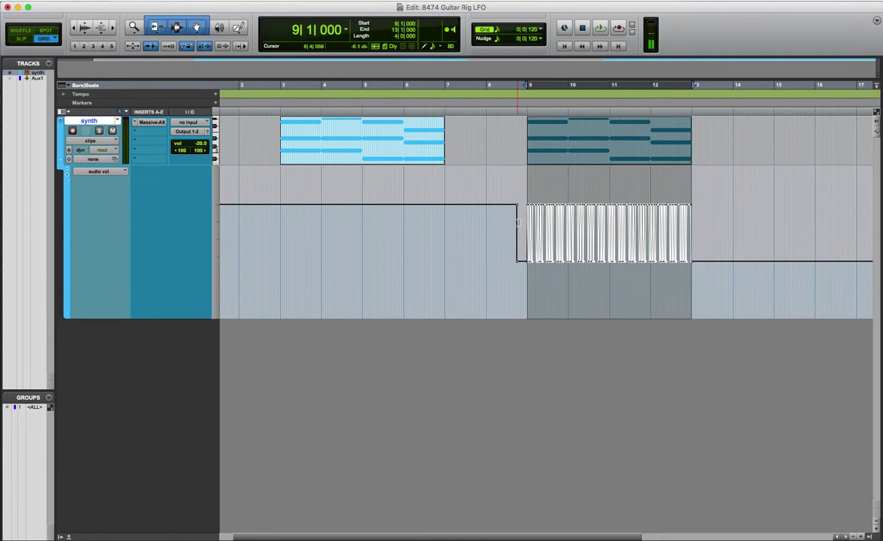
{"action": "left_click", "coordinate": [512, 192]}
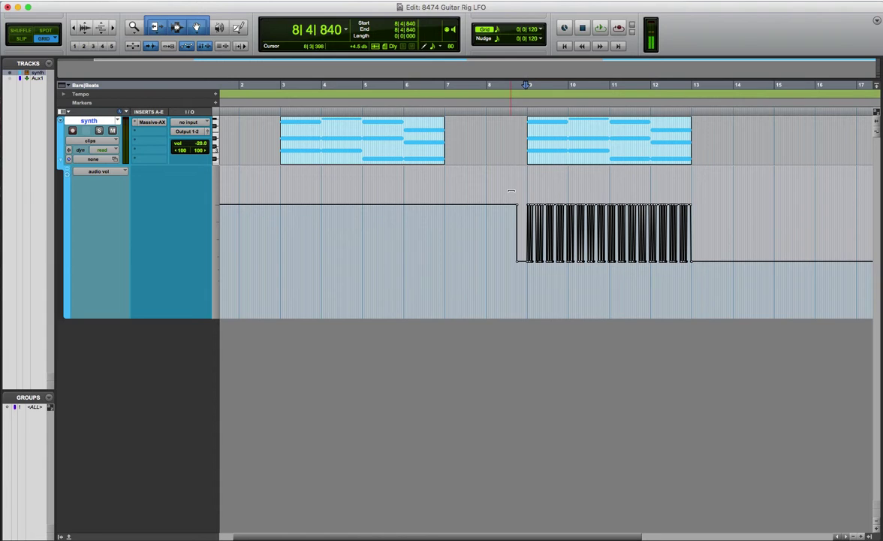
- Keep the grid at 1/32 note and zoom in around the edit point
{"action": "left_click", "coordinate": [529, 30]}
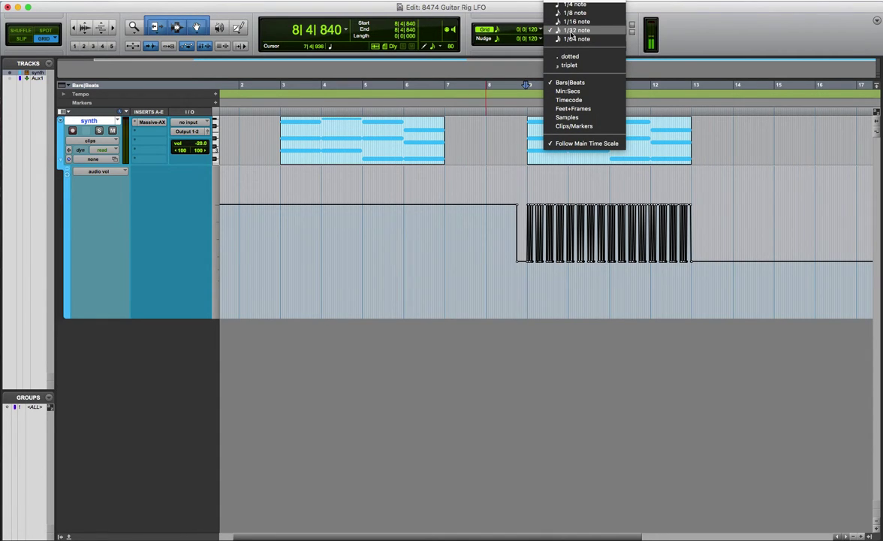
{"action": "left_click", "coordinate": [571, 33]}
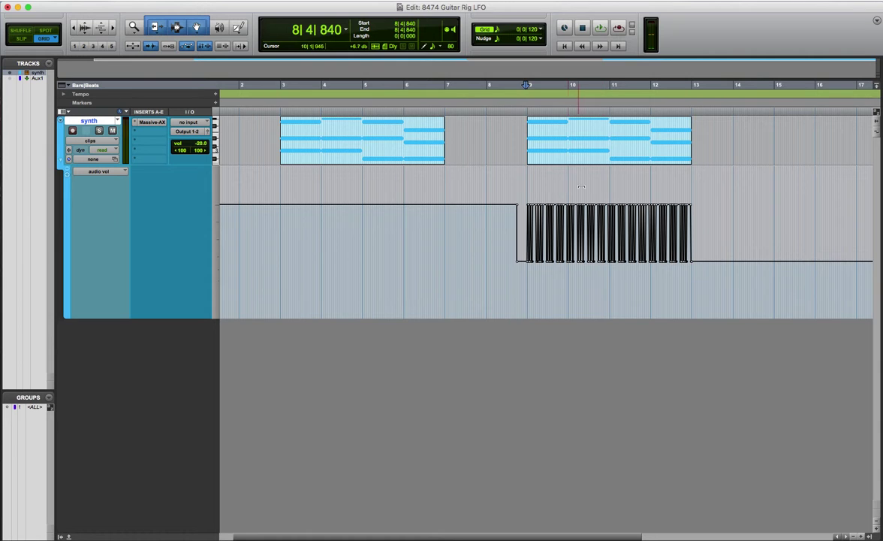
{"action": "key", "text": "super+bracketright"}
{"action": "key", "text": "super+bracketright"}
{"action": "key", "text": "super+bracketright"}
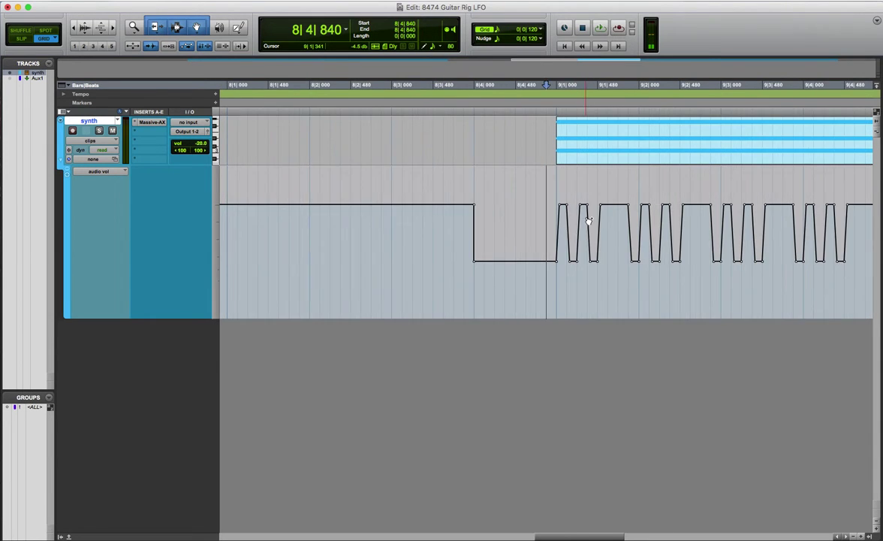
- Zoom in one more step around the boundary between bars 8 and 9
{"action": "key", "text": "super+bracketright"}
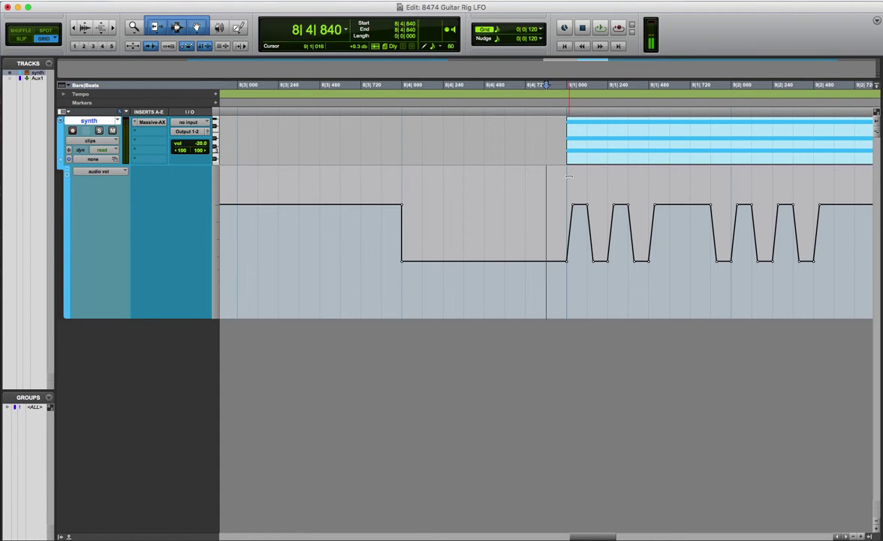
- Select 9|1|000 to 9|2|000 on the synth's volume automation lane
{"action": "left_click_drag", "start_coordinate": [569, 181], "coordinate": [735, 262]}
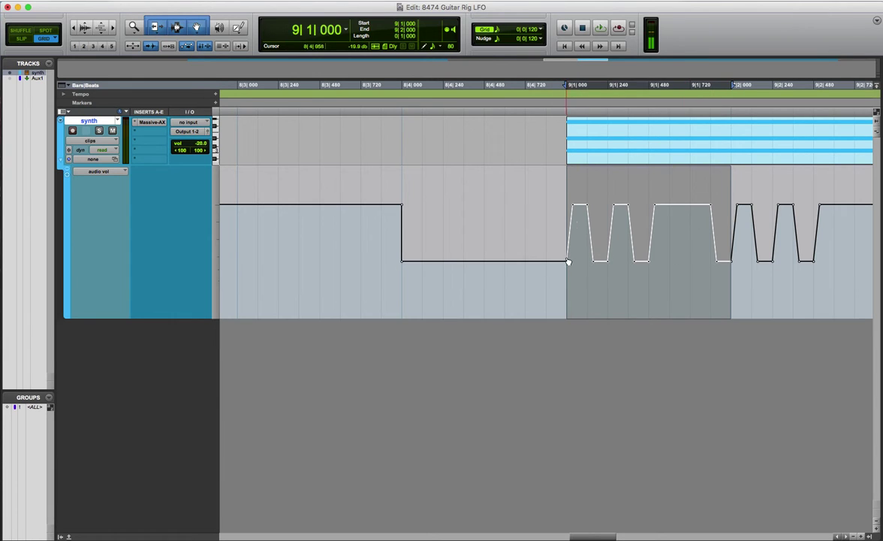
{"action": "left_click", "coordinate": [588, 270]}
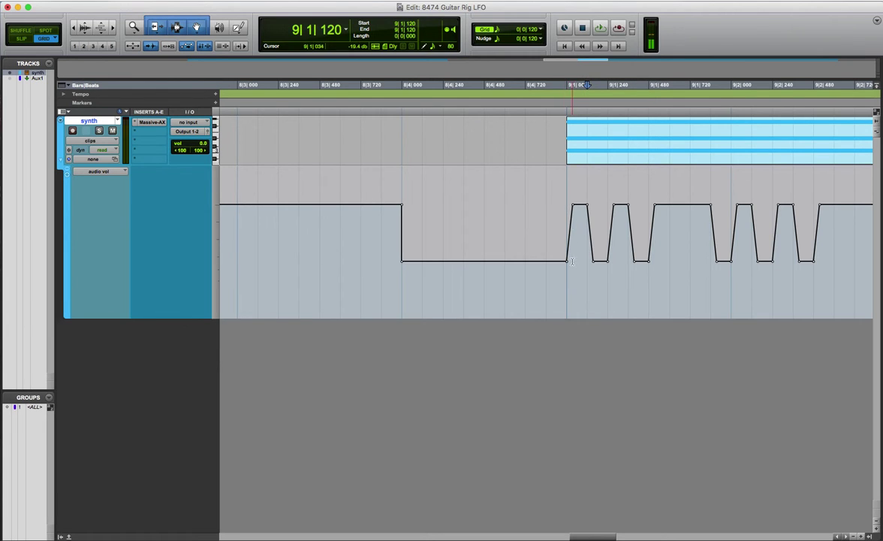
{"action": "mouse_move", "coordinate": [588, 260]}
{"action": "left_click_drag", "start_coordinate": [730, 289], "coordinate": [571, 277]}
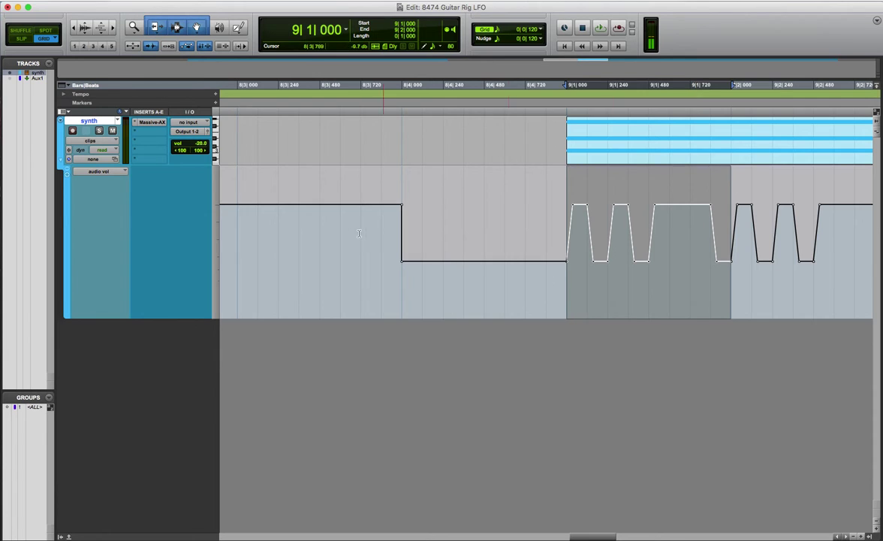
- Copy the volume dip at 8|2|840 into the following 1/32 step
{"action": "scroll", "coordinate": [381, 223], "scroll_direction": "left", "scroll_amount": 5}
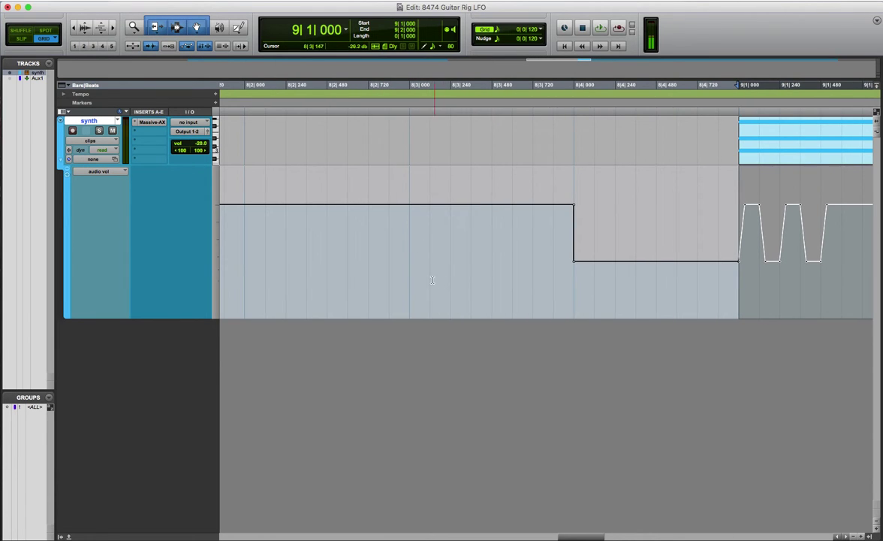
{"action": "left_click_drag", "start_coordinate": [410, 248], "coordinate": [399, 222]}
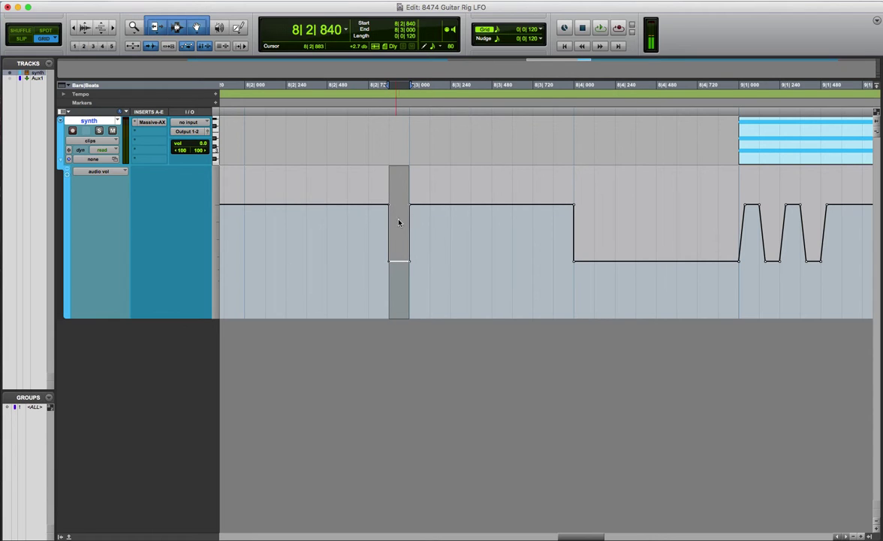
{"action": "left_click_drag", "start_coordinate": [432, 252], "coordinate": [450, 251]}
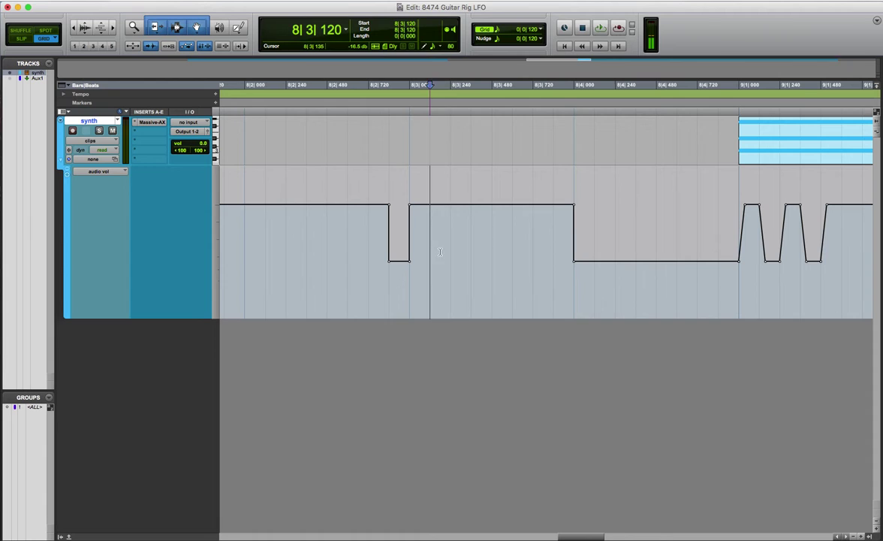
{"action": "left_click_drag", "start_coordinate": [390, 285], "coordinate": [400, 286]}
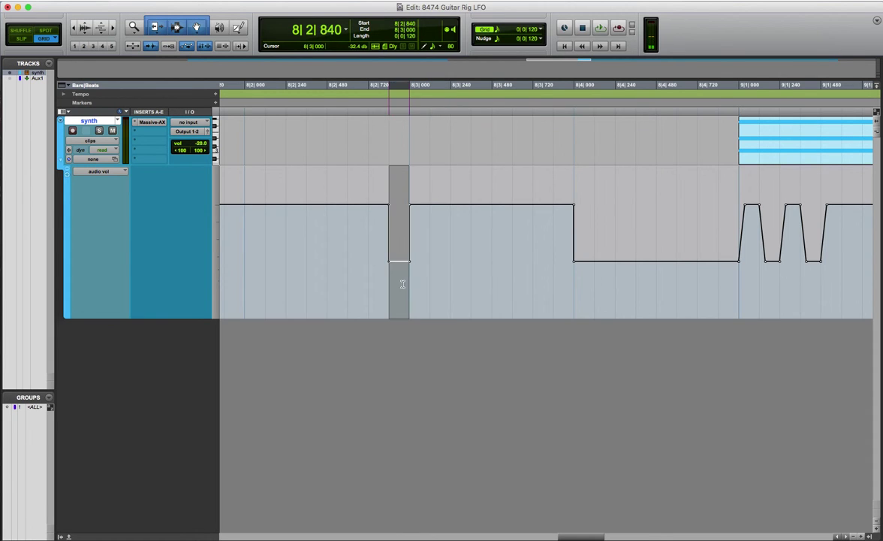
{"action": "left_click", "coordinate": [429, 270]}
{"action": "key", "text": "ctrl+v"}
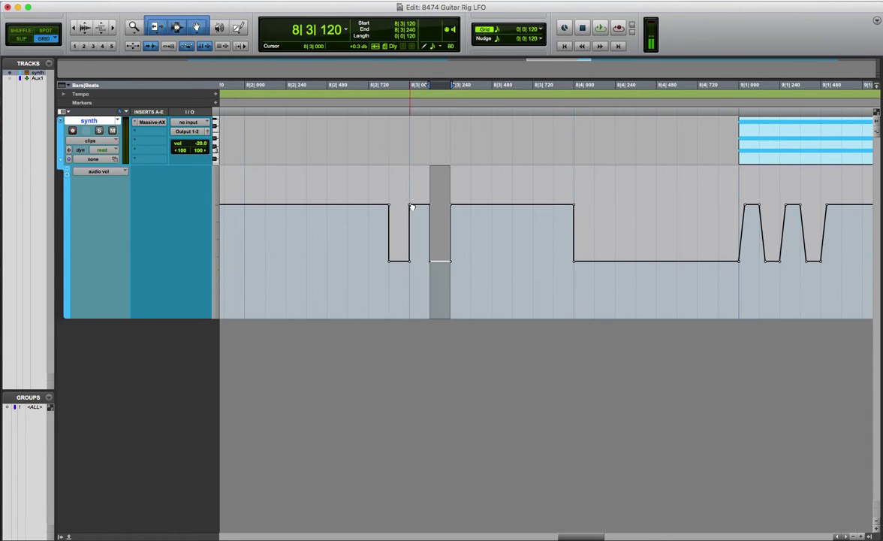
- Slant the pulse's rising and falling edges and duplicate the shaped pulse into the next two steps
{"action": "left_click_drag", "start_coordinate": [411, 207], "coordinate": [414, 208]}
{"action": "left_click_drag", "start_coordinate": [429, 261], "coordinate": [450, 280]}
{"action": "left_click", "coordinate": [409, 280]}
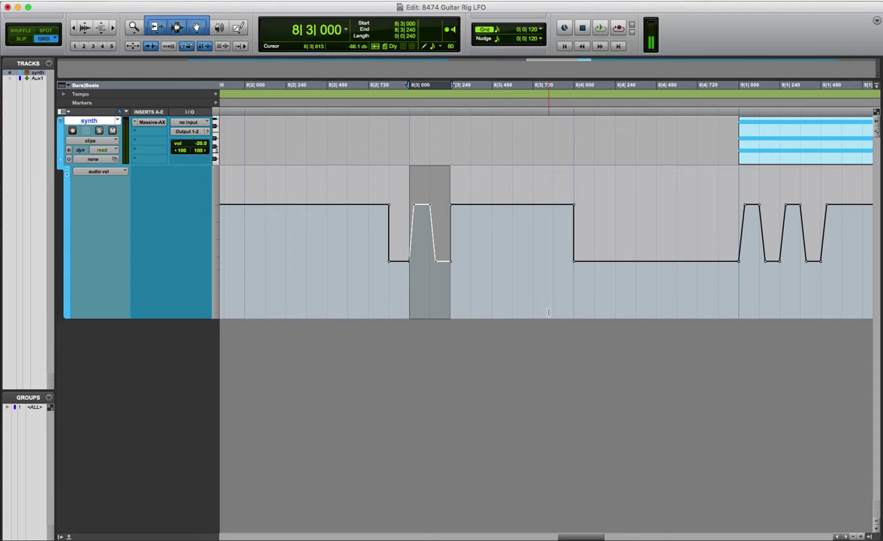
{"action": "key", "text": "super+d"}
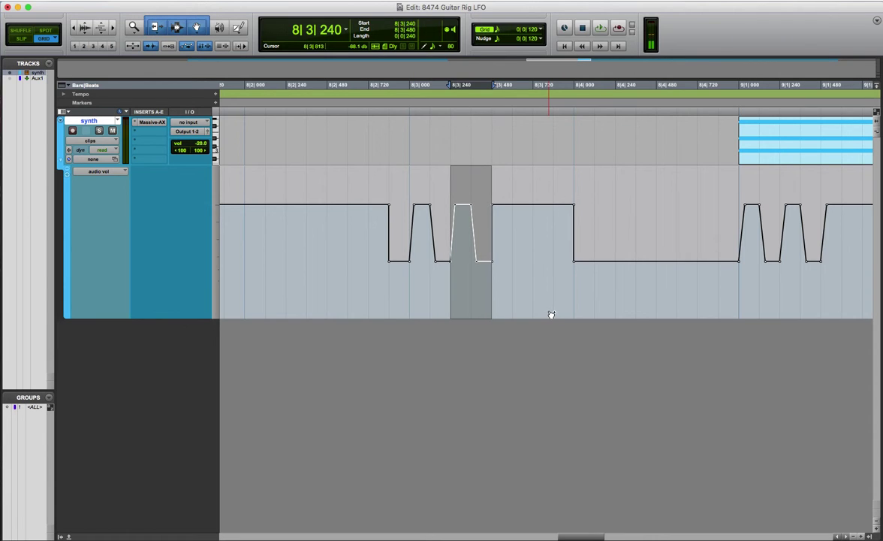
{"action": "key", "text": "super+d"}
{"action": "key", "text": "super+d"}
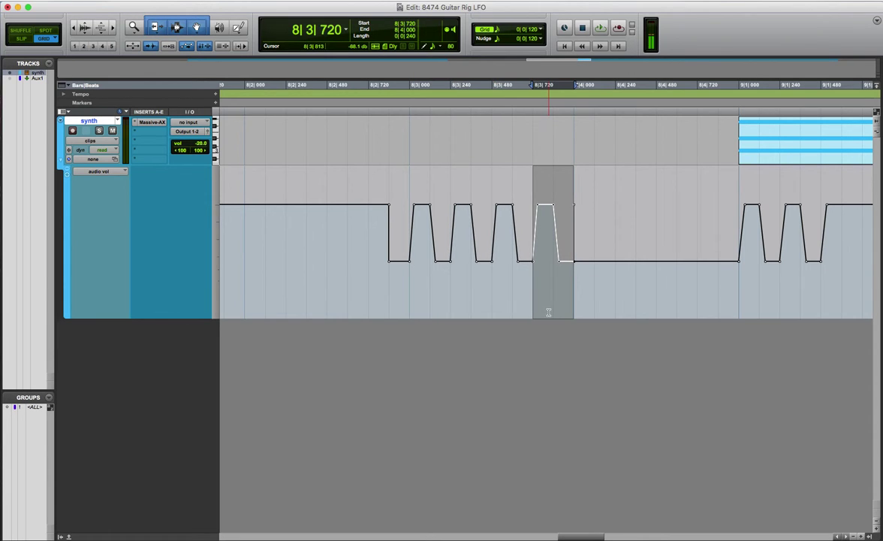
- Delete the stray automation breakpoints between 8|3|720 and 8|3|804
{"action": "mouse_move", "coordinate": [492, 256]}
{"action": "left_mouse_down"}
{"action": "mouse_move", "coordinate": [534, 252]}
{"action": "mouse_move", "coordinate": [507, 256]}
{"action": "mouse_move", "coordinate": [533, 248]}
{"action": "mouse_move", "coordinate": [507, 248]}
{"action": "left_mouse_up"}
{"action": "left_click", "coordinate": [544, 246]}
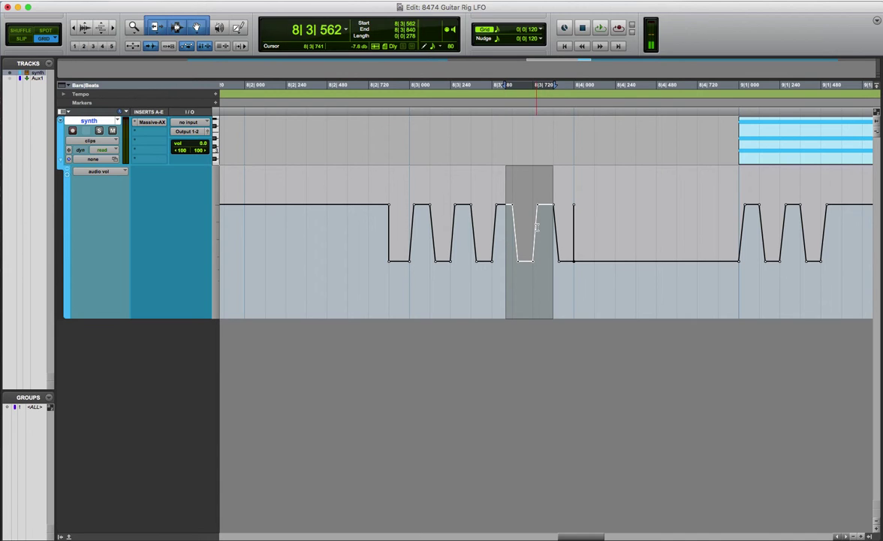
{"action": "left_click", "coordinate": [547, 225], "text": "shift"}
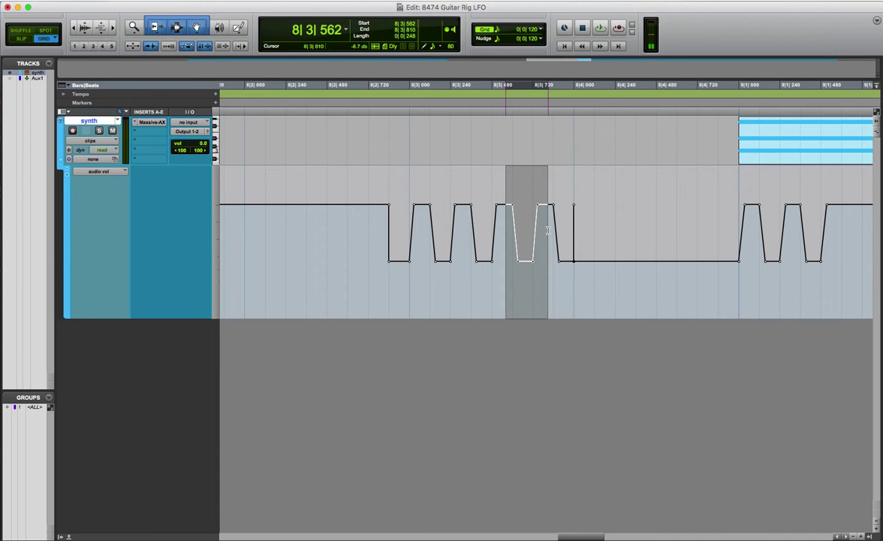
{"action": "key", "text": "Delete"}
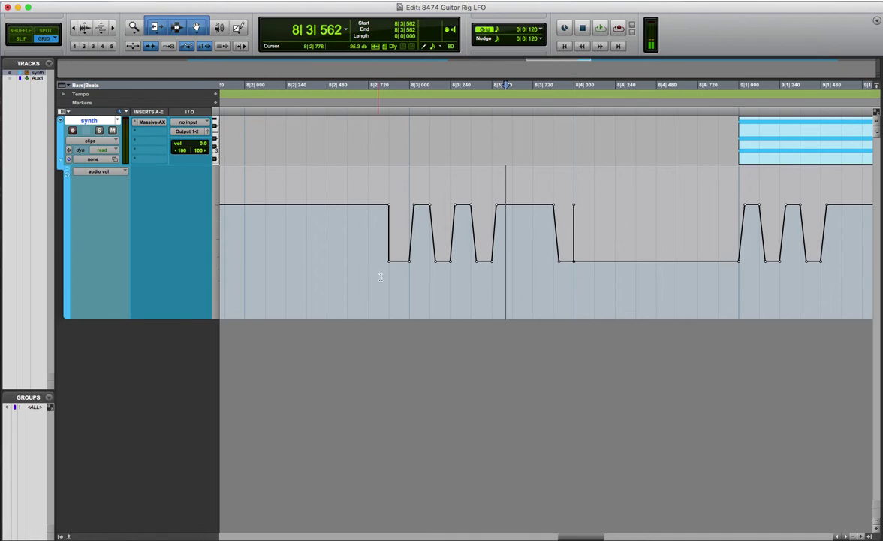
- Duplicate the gate pattern from 8|3|240 to 8|4|000 right after itself
{"action": "left_click_drag", "start_coordinate": [408, 274], "coordinate": [566, 270]}
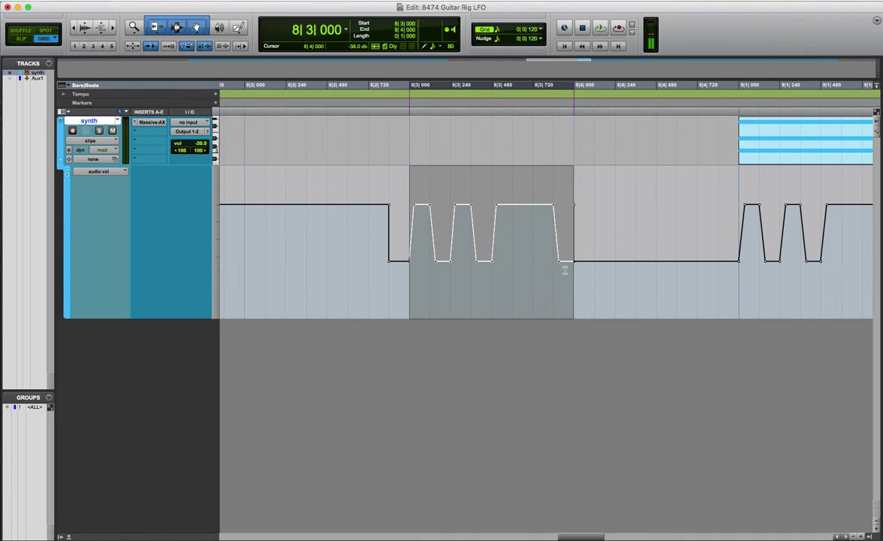
{"action": "left_click", "coordinate": [573, 204]}
{"action": "left_click", "coordinate": [571, 204], "text": "alt"}
{"action": "left_click_drag", "start_coordinate": [572, 272], "coordinate": [413, 249]}
{"action": "key", "text": "super+d"}
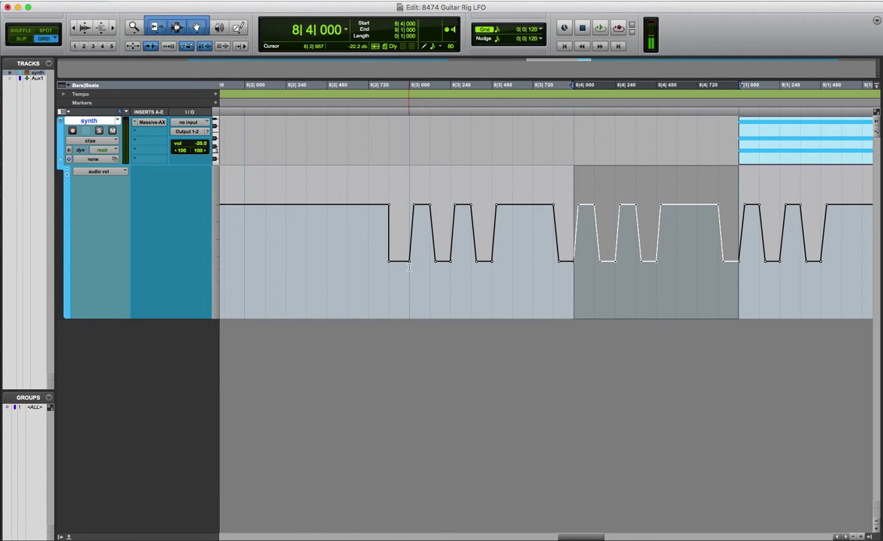
- Extend the selection back to 8|3|000 and duplicate the combined gate pattern twice more
{"action": "left_click", "coordinate": [411, 266], "text": "shift"}
{"action": "key", "text": "super+d"}
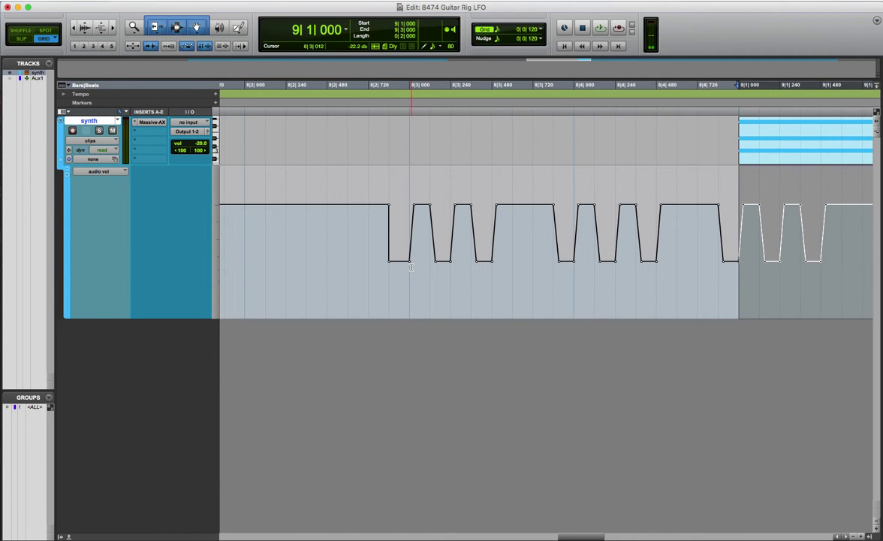
{"action": "left_click", "coordinate": [412, 268], "text": "shift"}
{"action": "key", "text": "super+d"}
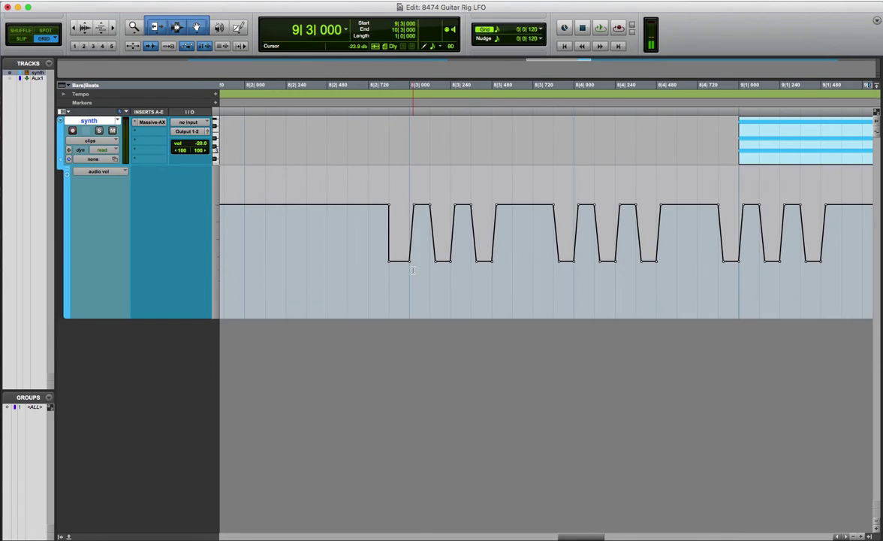
- Zoom out to bars 1–16 and audition the bars 9–13 clip with the gate
{"action": "key", "text": "super+bracketleft"}
{"action": "key", "text": "super+bracketleft"}
{"action": "key", "text": "super+bracketleft"}
{"action": "key", "text": "super+bracketleft"}
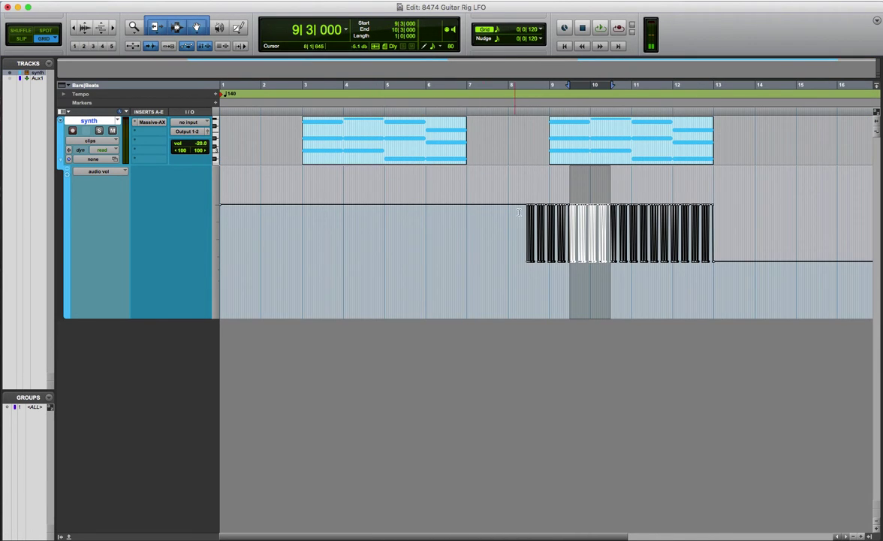
{"action": "left_click", "coordinate": [599, 147]}
{"action": "key", "text": "space"}
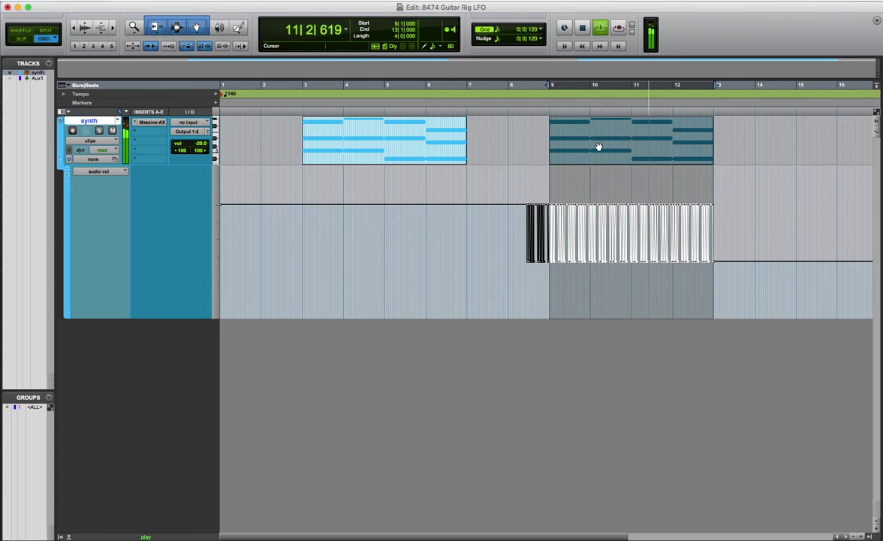
{"action": "key", "text": "space"}
- Shift the selection to run from 8|3 to bar 9, then replay the bars 9–13 clip
{"action": "key", "text": "super+alt+z"}
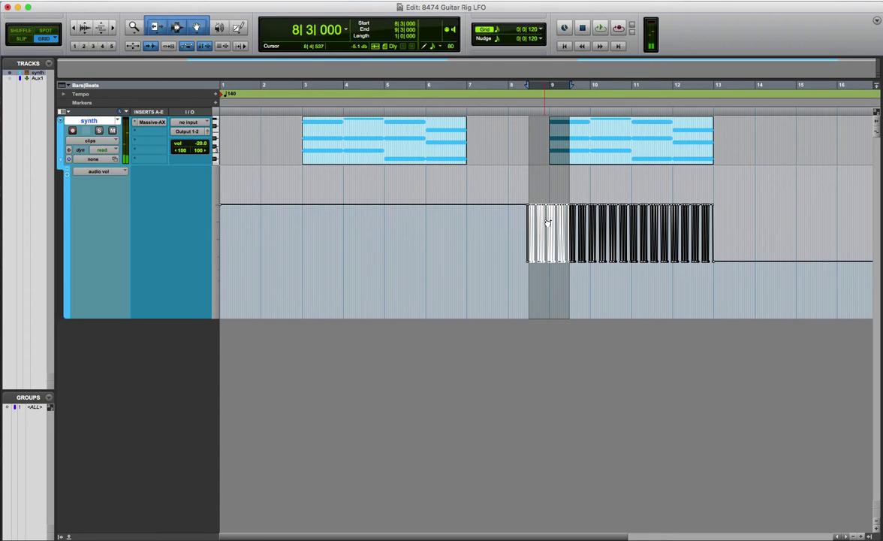
{"action": "key", "text": "shift+alt+Tab"}
{"action": "left_click", "coordinate": [580, 156]}
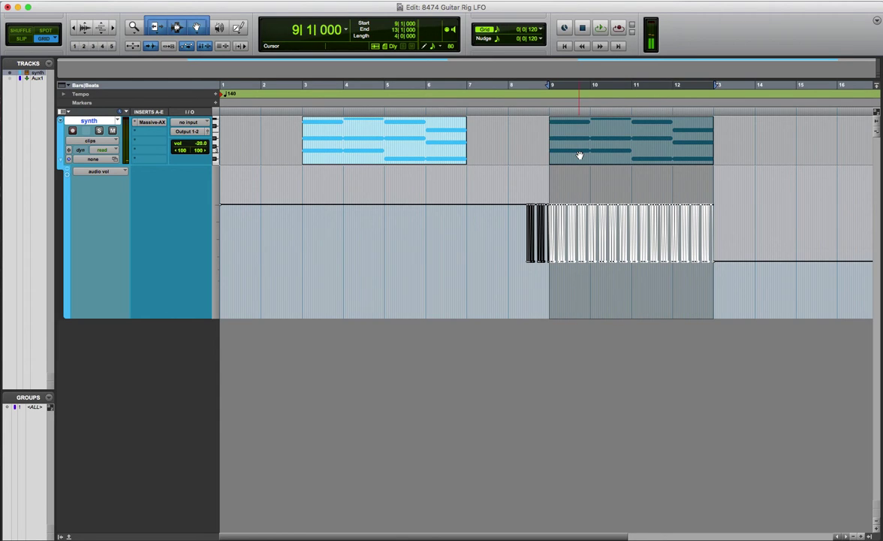
{"action": "key", "text": "space"}
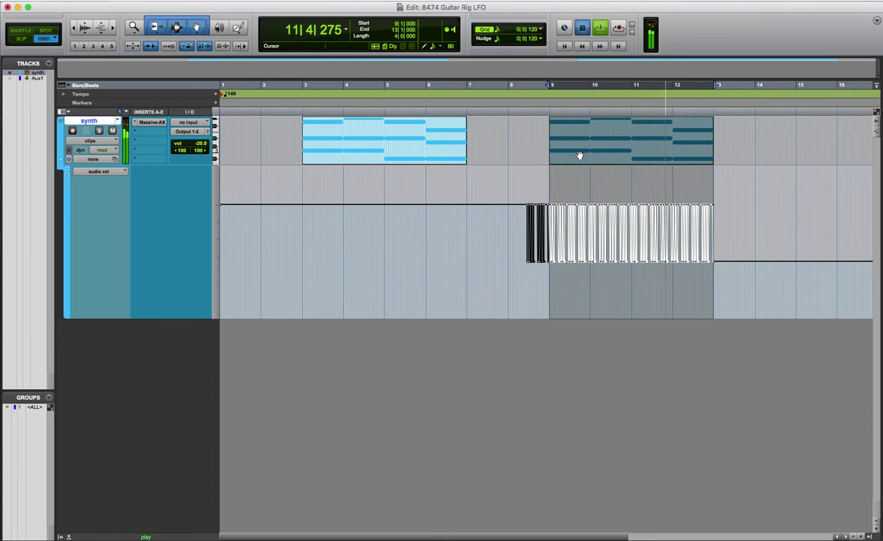
{"action": "key", "text": "space"}
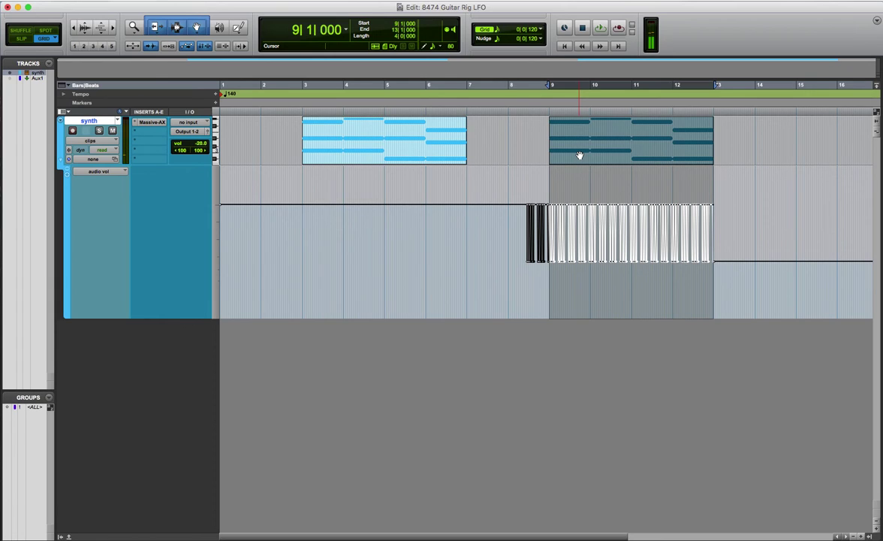
- Undo the clip duplicate and turn off Automation Follows Edit
{"action": "key", "text": "super+d"}
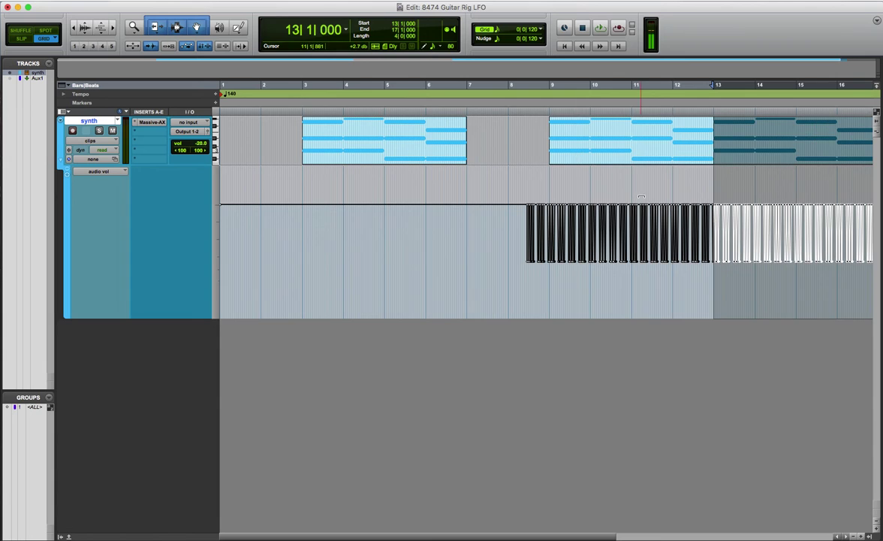
{"action": "key", "text": "super+z"}
{"action": "scroll", "coordinate": [678, 160], "scroll_direction": "right", "scroll_amount": 3}
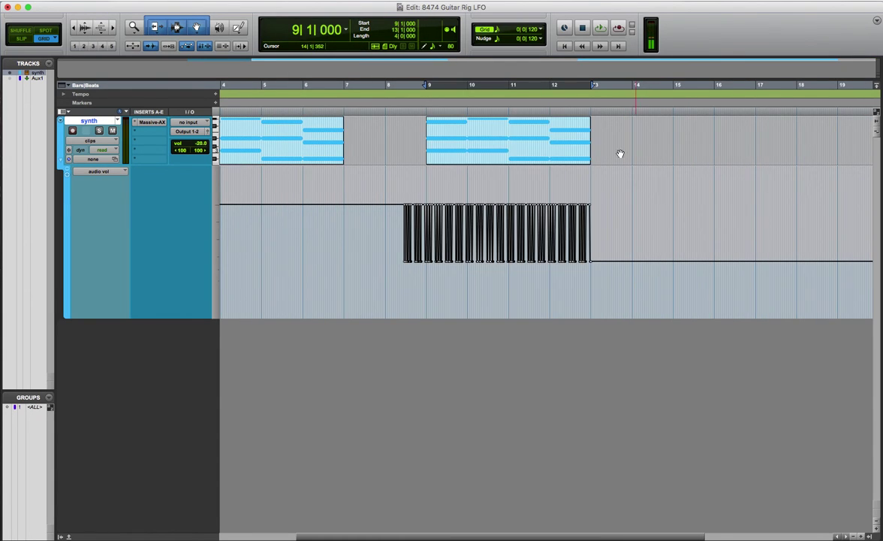
{"action": "left_click", "coordinate": [169, 46]}
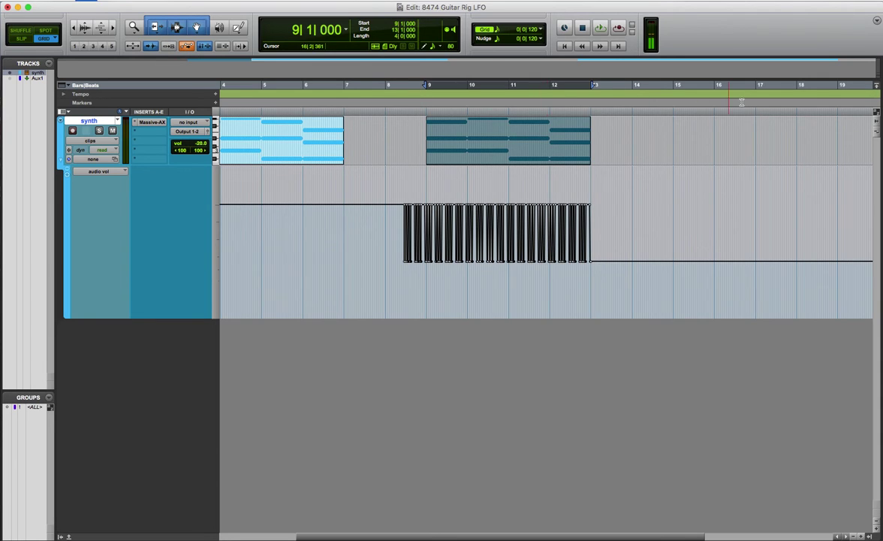
- Paste the copied MIDI clip on the synth track at bar 16
{"action": "left_click", "coordinate": [713, 129]}
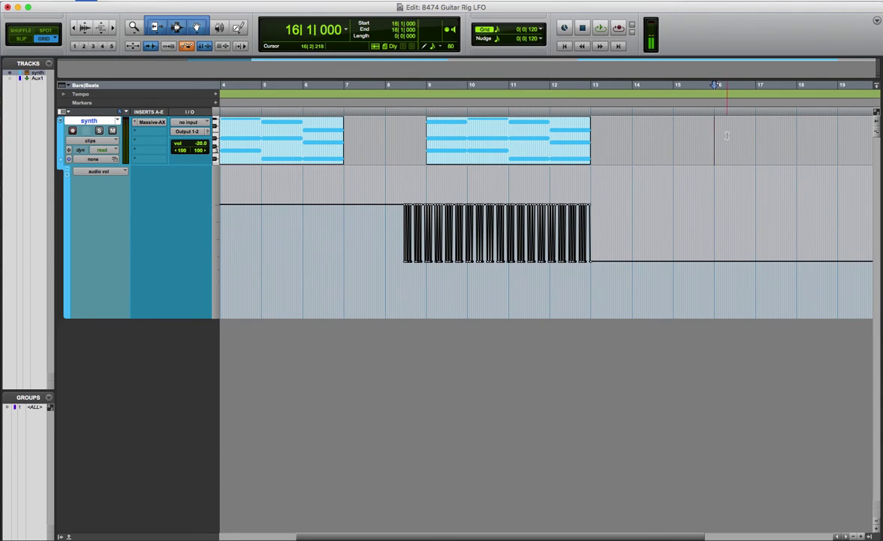
{"action": "key", "text": "super+v"}
{"action": "key", "text": "shift+semicolon"}
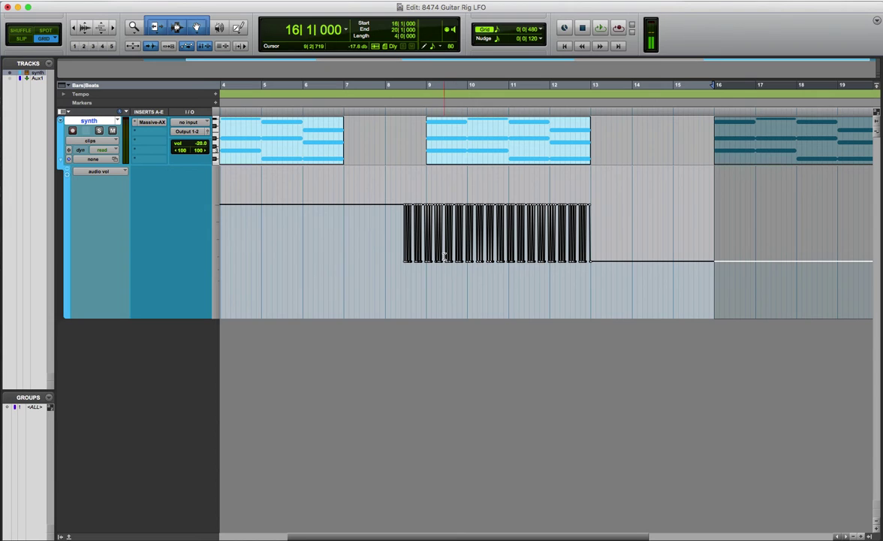
- Create a stereo Instrument Track, Inst 1, and move the bars 16–20 MIDI clip onto it
{"action": "left_click", "coordinate": [79, 2]}
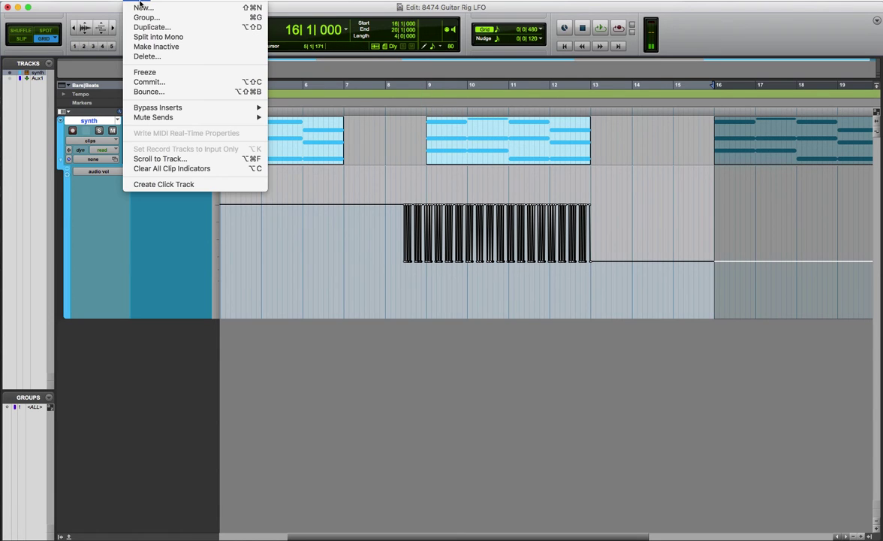
{"action": "left_click", "coordinate": [95, 9]}
{"action": "left_click", "coordinate": [425, 188]}
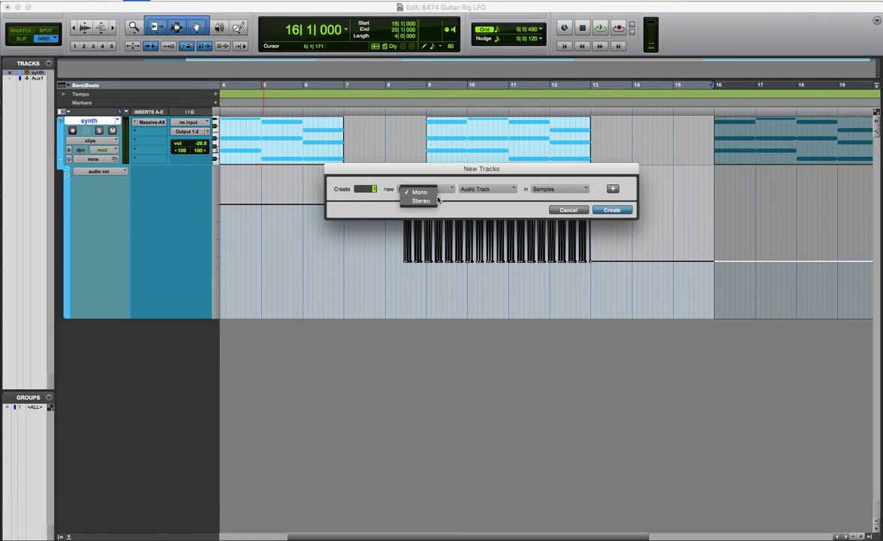
{"action": "left_click", "coordinate": [421, 197]}
{"action": "left_click", "coordinate": [487, 189]}
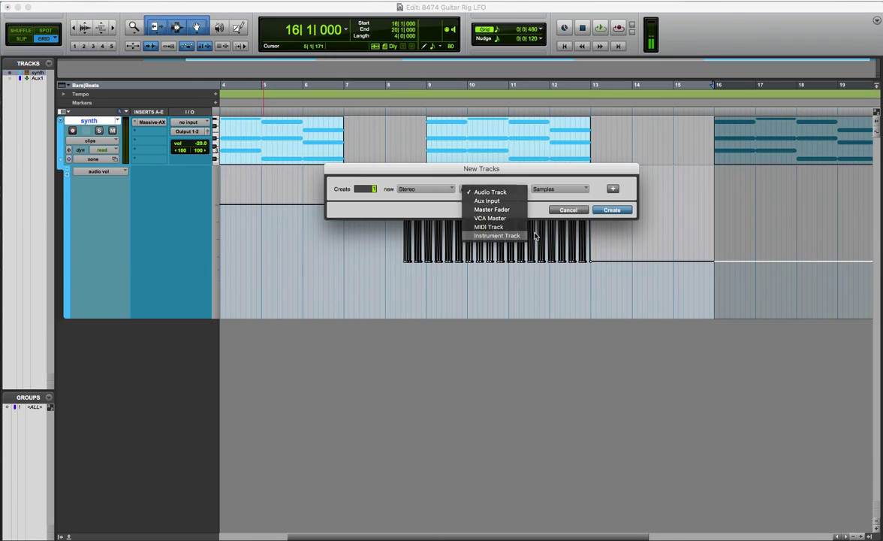
{"action": "left_click", "coordinate": [496, 235]}
{"action": "left_click", "coordinate": [612, 209]}
{"action": "left_click_drag", "start_coordinate": [789, 149], "coordinate": [791, 339]}
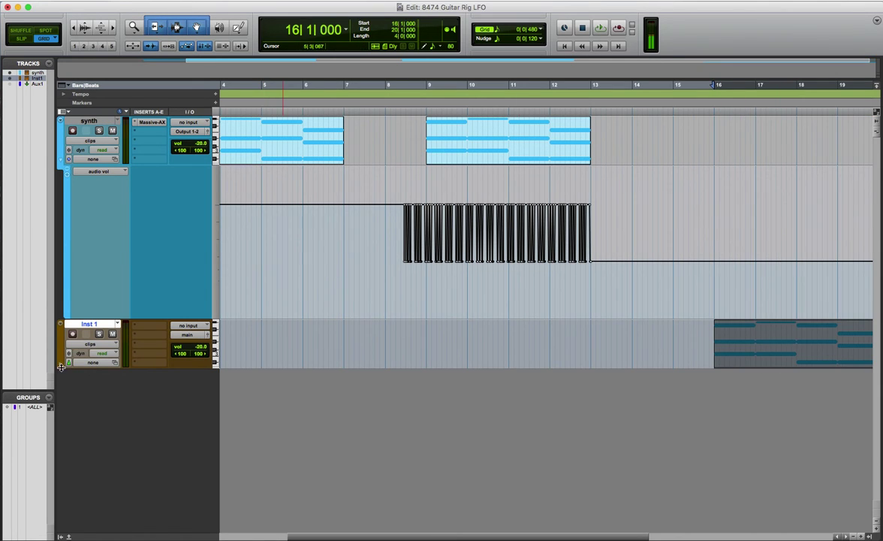
- Make Inst 1 taller and select bars 9–13 of the synth's volume automation
{"action": "left_click_drag", "start_coordinate": [62, 365], "coordinate": [61, 390]}
{"action": "left_click", "coordinate": [426, 298]}
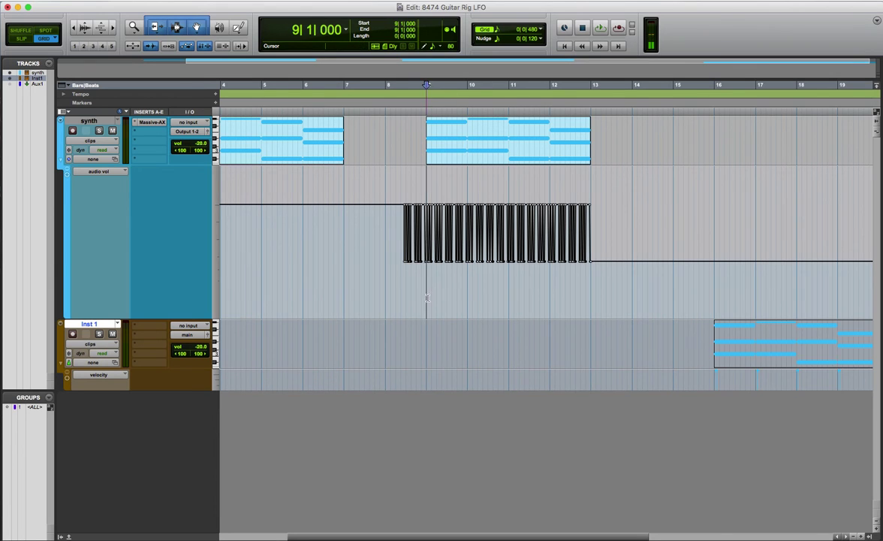
{"action": "left_click_drag", "start_coordinate": [426, 298], "coordinate": [590, 293]}
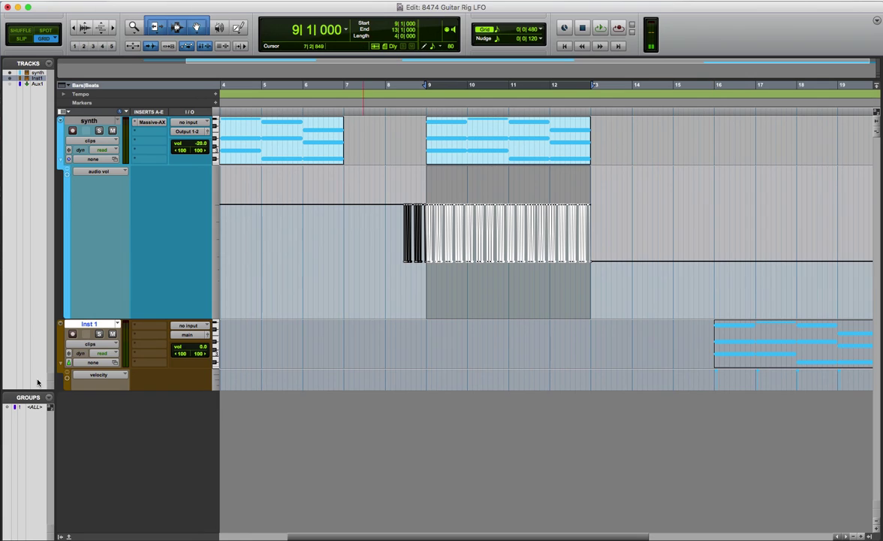
- Show Inst 1's audio volume lane and paste the gate automation at bar 16
{"action": "left_click", "coordinate": [96, 374]}
{"action": "left_click", "coordinate": [118, 466]}
{"action": "left_click", "coordinate": [716, 386]}
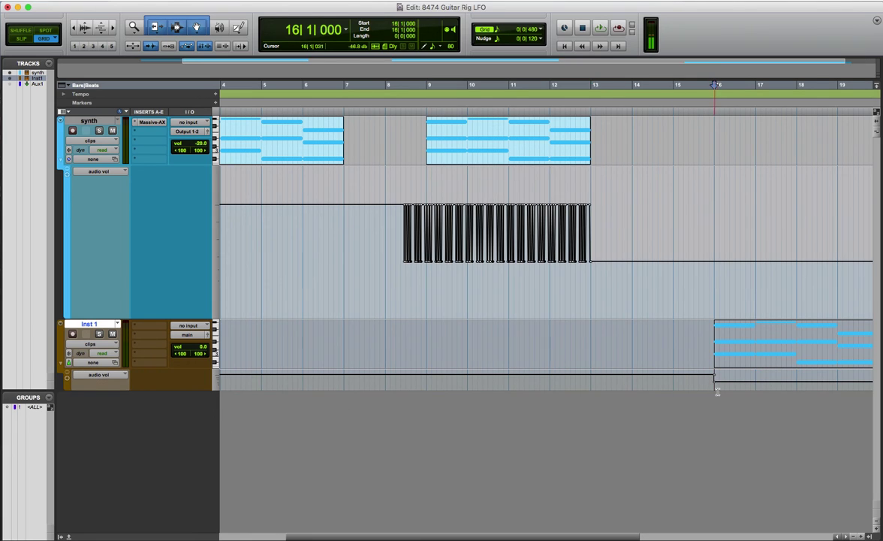
{"action": "key", "text": "super+v"}
{"action": "scroll", "coordinate": [732, 369], "scroll_direction": "right", "scroll_amount": 5}
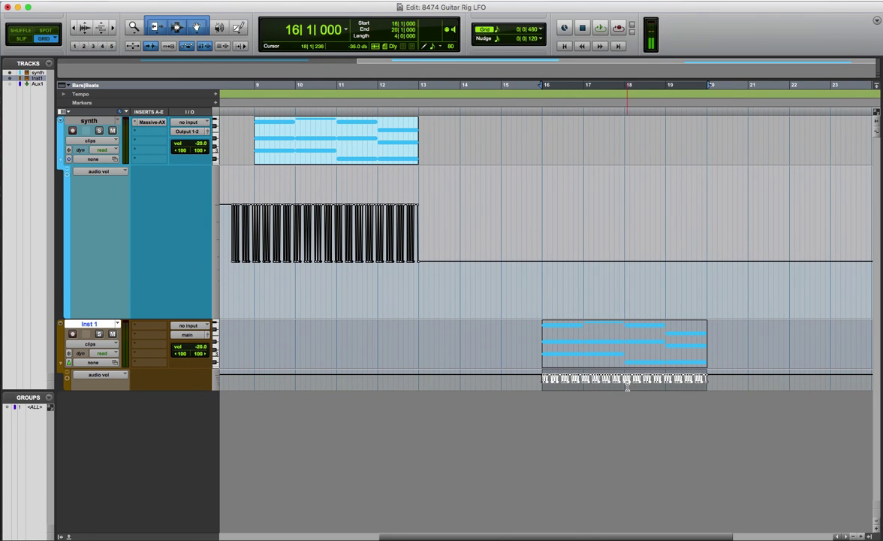
- Clear Inst 1's gated volume automation from bar 15 up to bar 18, leaving pulses in bars 18–20
{"action": "left_click_drag", "start_coordinate": [629, 379], "coordinate": [614, 380]}
{"action": "left_click", "coordinate": [501, 381], "text": "shift"}
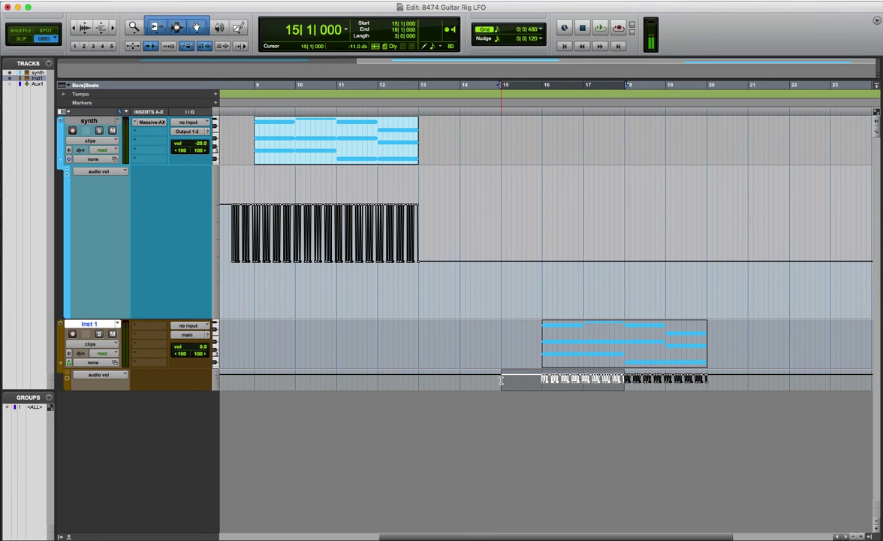
{"action": "key", "text": "Delete"}
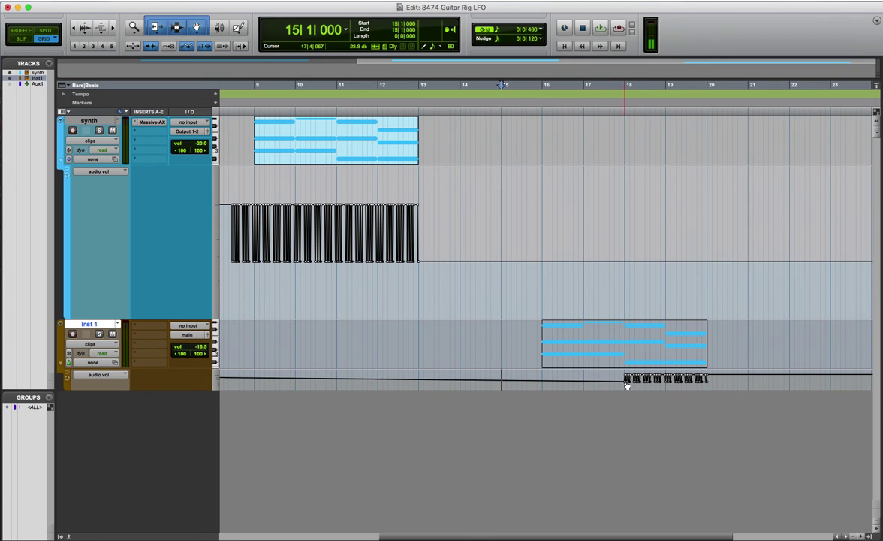
{"action": "key", "text": "Delete"}
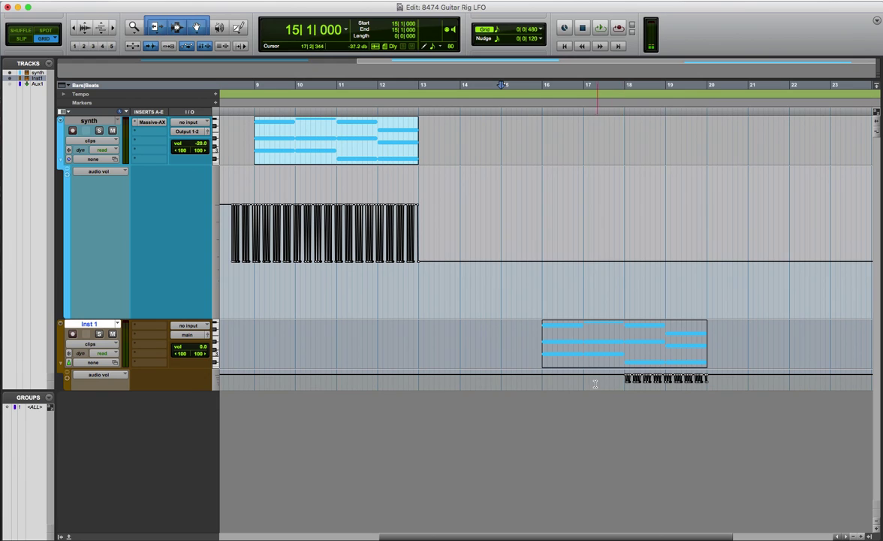